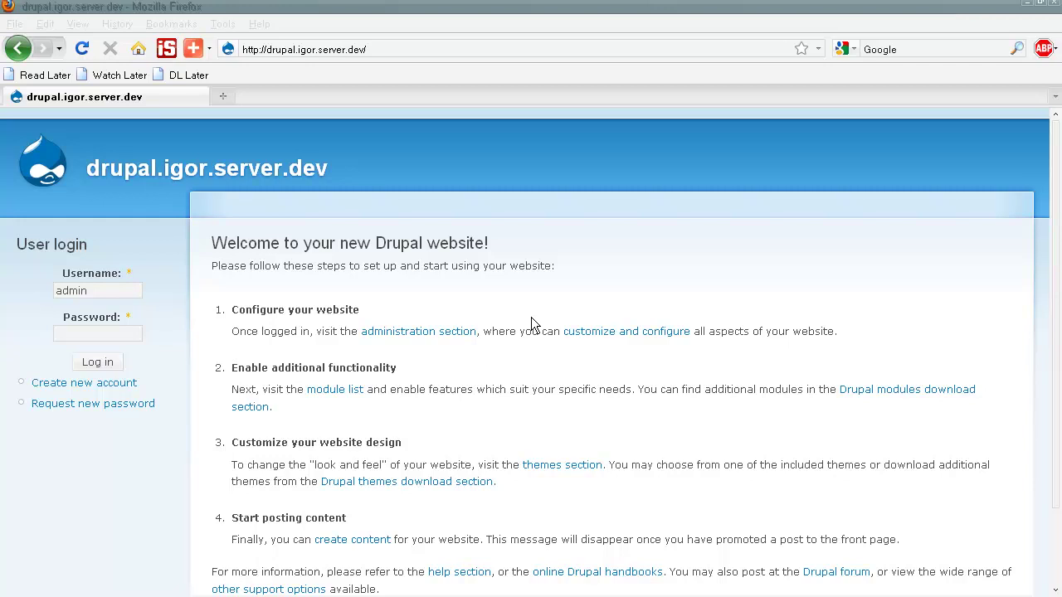
Step: Log in to the Drupal site as the administrator with the account password
{"action": "left_click", "coordinate": [73, 333]}
{"action": "type", "text": "admin"}
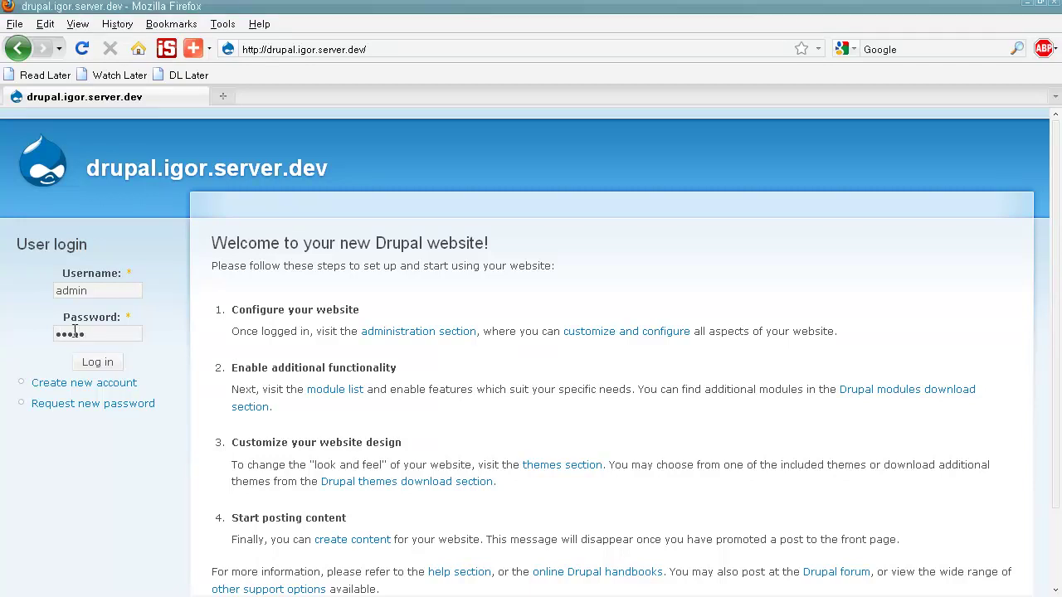
{"action": "left_click", "coordinate": [82, 362]}
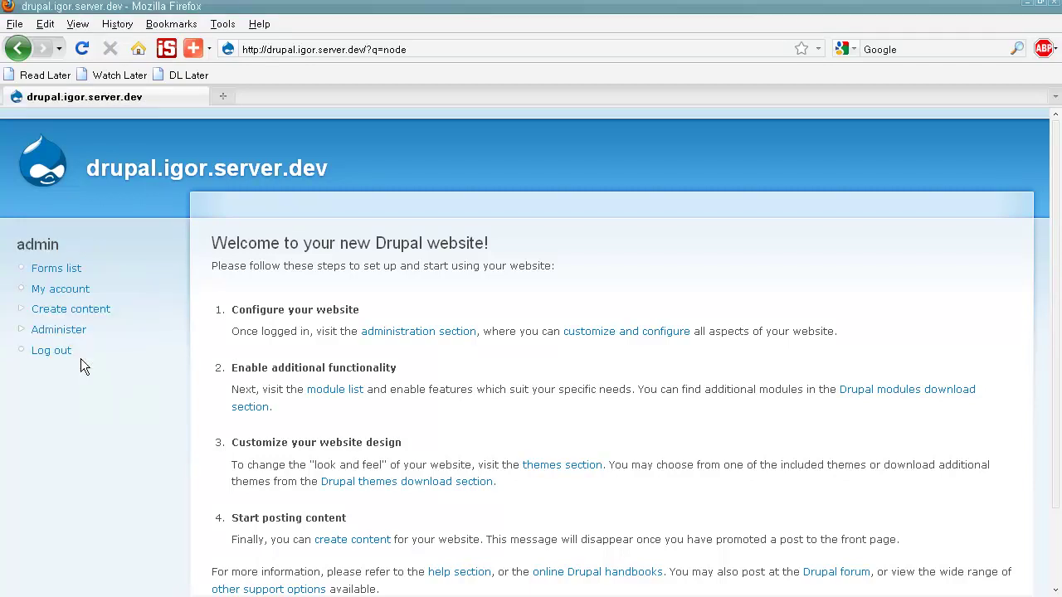
Step: Enable the SugarCRM-KT integration module under Site building > Modules and save
{"action": "left_click", "coordinate": [73, 334]}
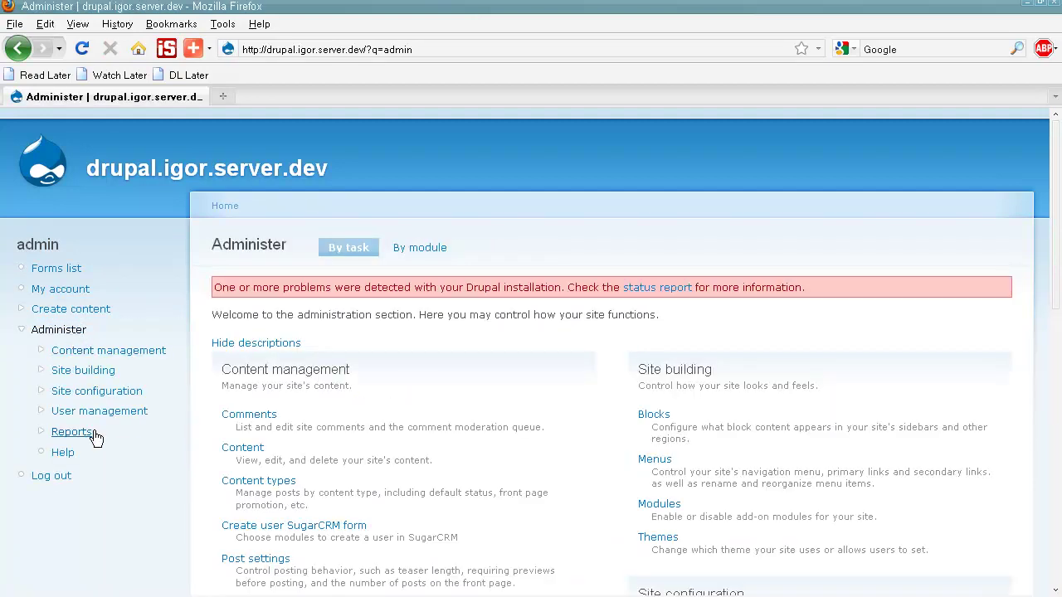
{"action": "left_click", "coordinate": [93, 372]}
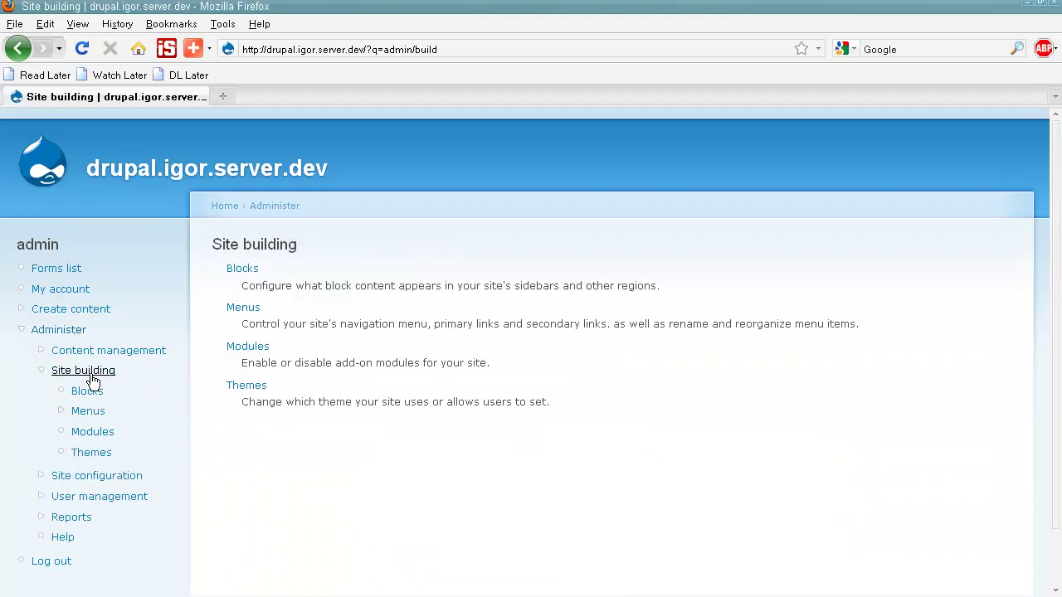
{"action": "left_click", "coordinate": [91, 432]}
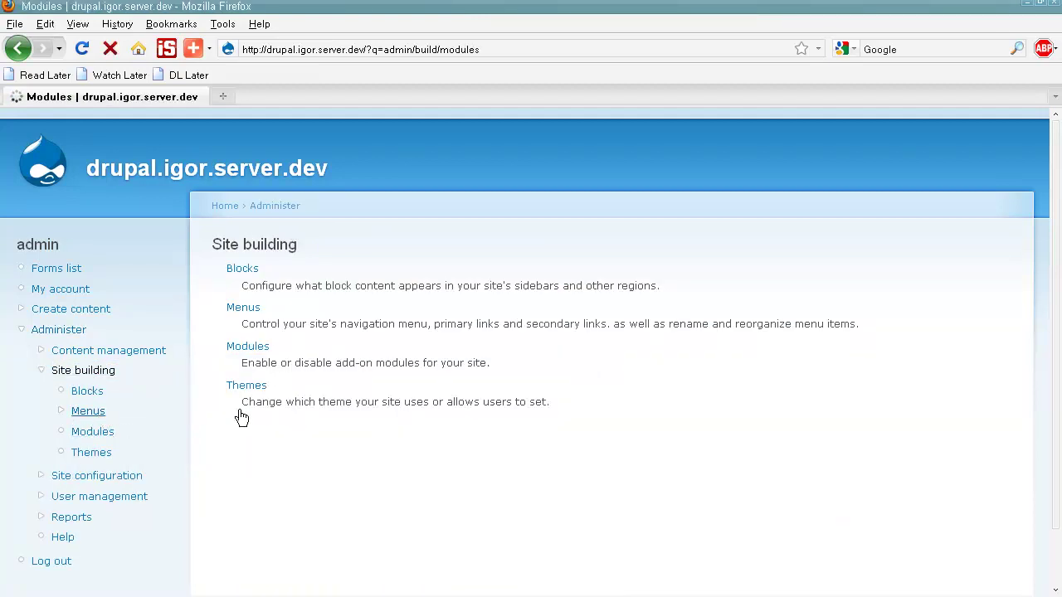
{"action": "scroll", "coordinate": [315, 415], "scroll_direction": "down", "scroll_amount": 20}
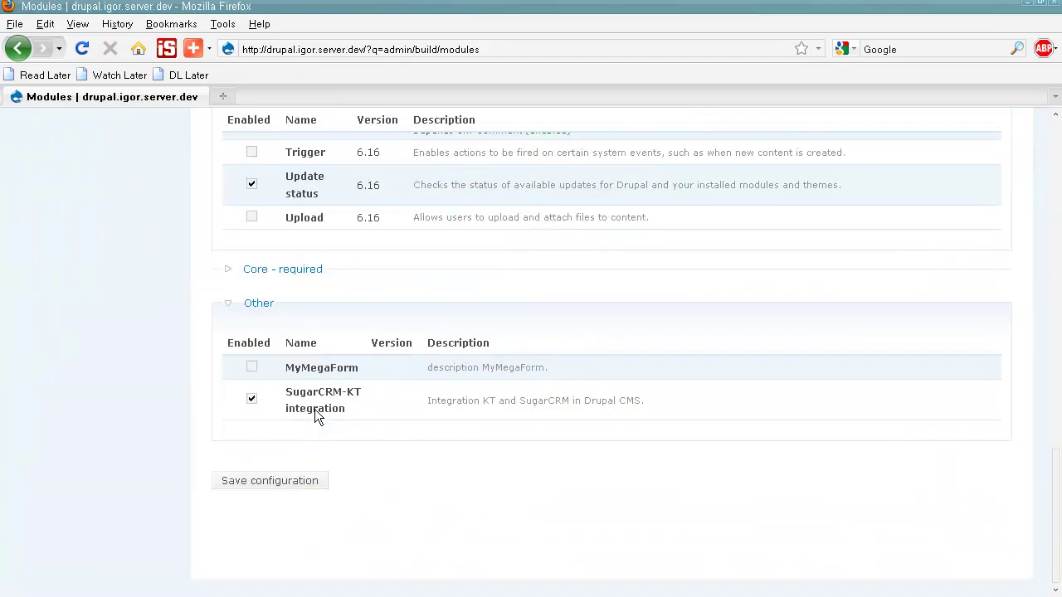
{"action": "left_click", "coordinate": [254, 400]}
{"action": "left_click", "coordinate": [262, 481]}
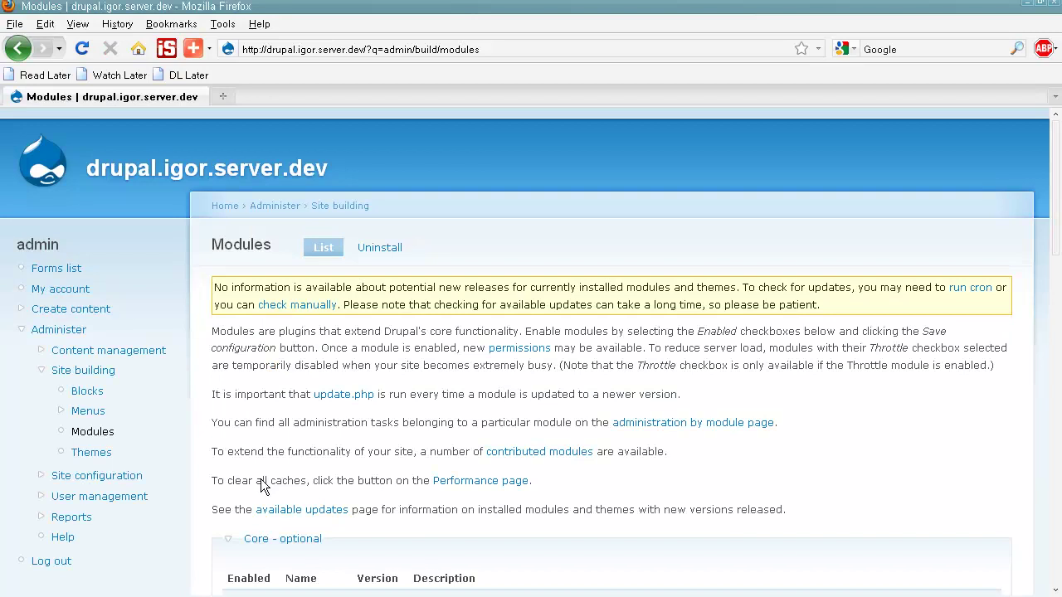
Step: Open the SugarCRM-KT integration page under Site configuration
{"action": "left_click", "coordinate": [58, 477]}
{"action": "scroll", "coordinate": [122, 480], "scroll_direction": "down", "scroll_amount": 4}
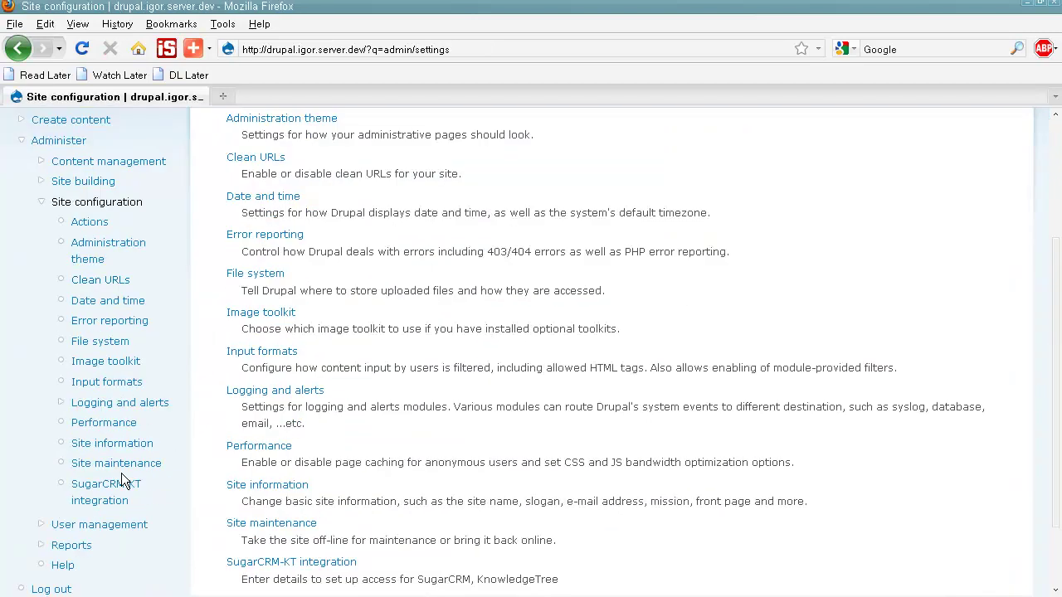
{"action": "left_click", "coordinate": [121, 496]}
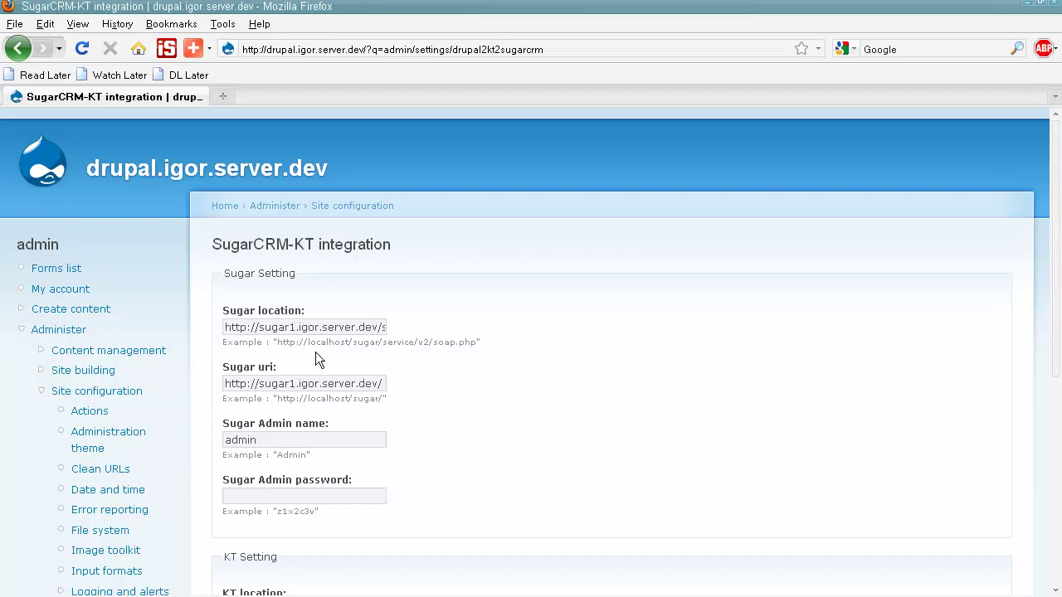
Step: Review the Sugar and KT connection settings, then go to Content management
{"action": "scroll", "coordinate": [314, 345], "scroll_direction": "down", "scroll_amount": 6}
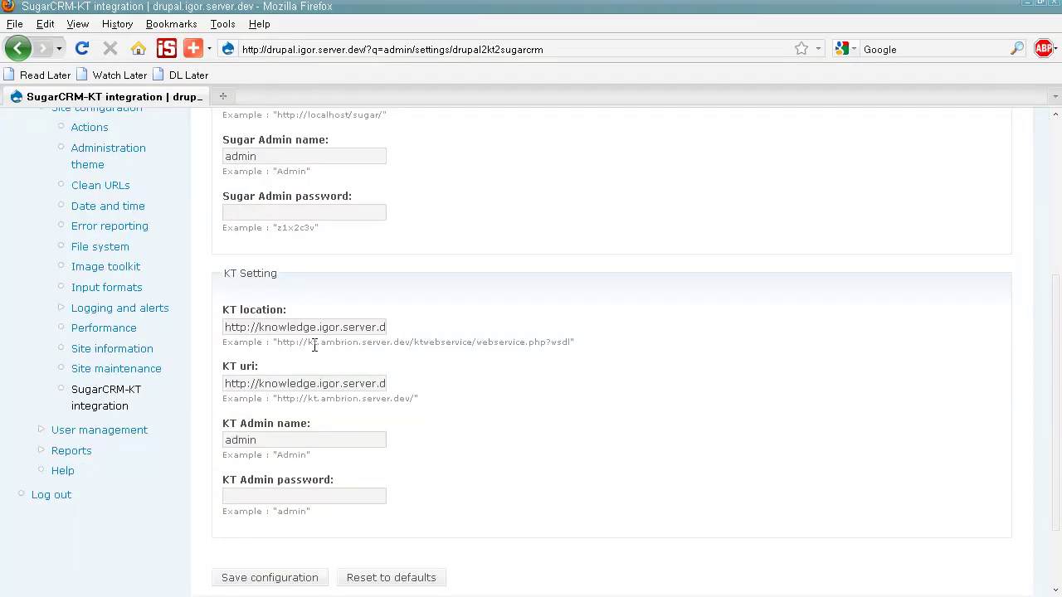
{"action": "scroll", "coordinate": [315, 345], "scroll_direction": "up", "scroll_amount": 4}
{"action": "left_click", "coordinate": [150, 259]}
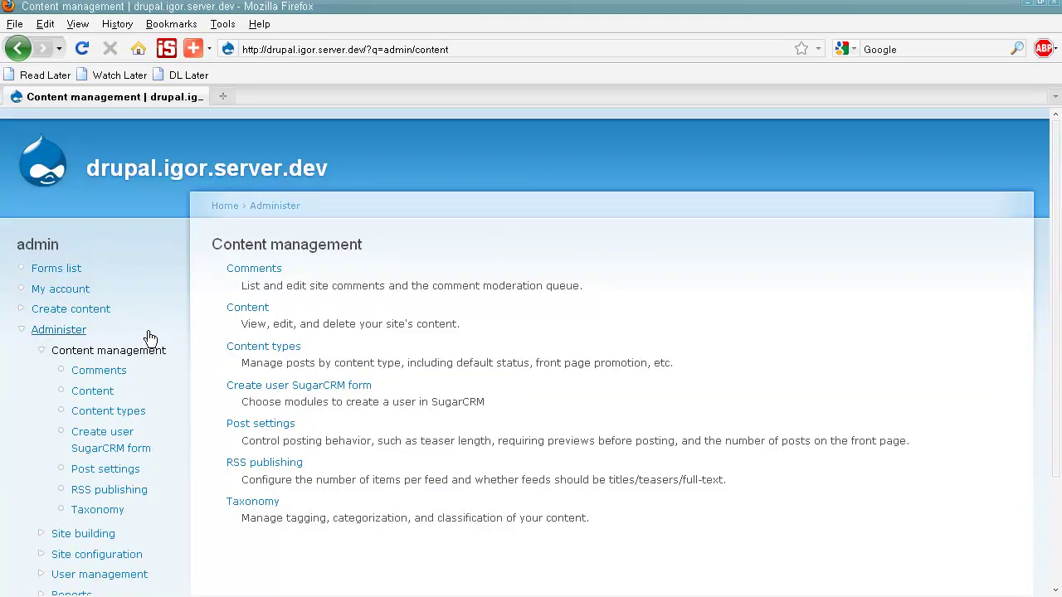
Step: Start a user SugarCRM form on the Accounts module and include date_modified
{"action": "left_click", "coordinate": [119, 441]}
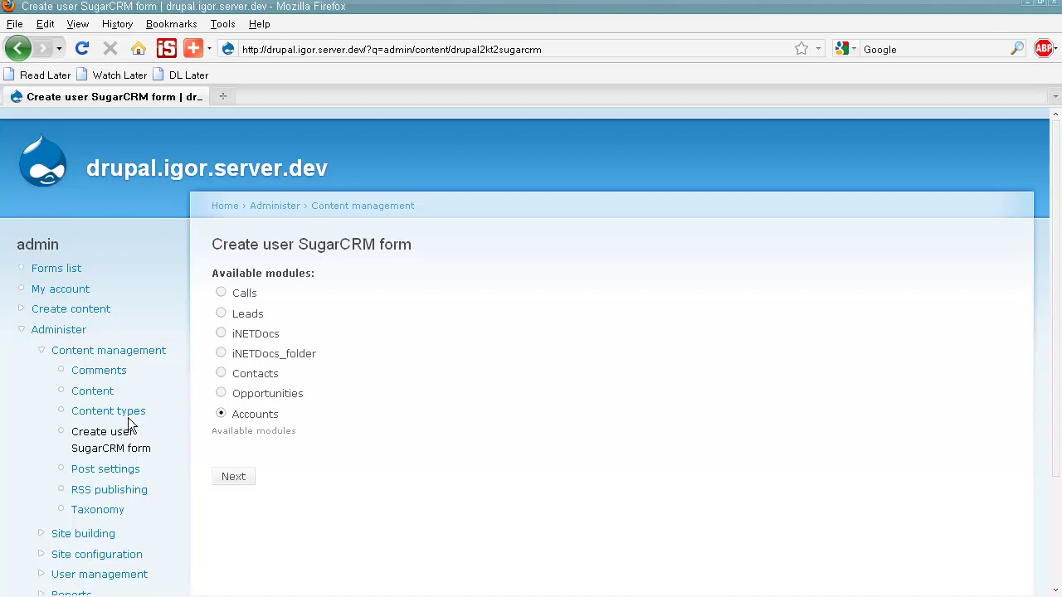
{"action": "left_click", "coordinate": [233, 477]}
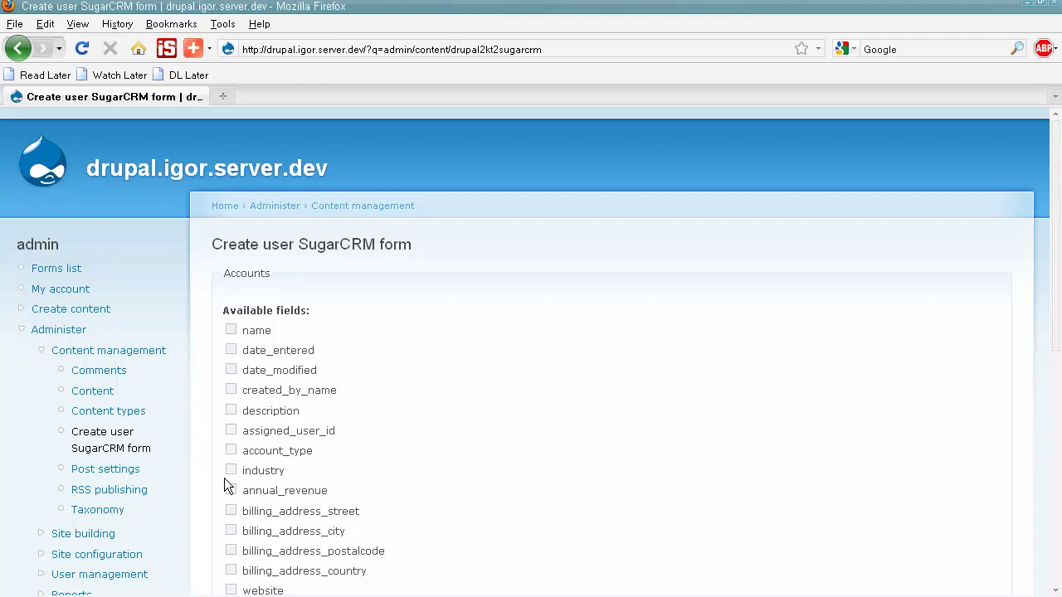
{"action": "left_click", "coordinate": [230, 370]}
Step: Add created_by_name, assigned_user_id and name to Accounts, link Contacts, and continue
{"action": "left_click", "coordinate": [231, 391]}
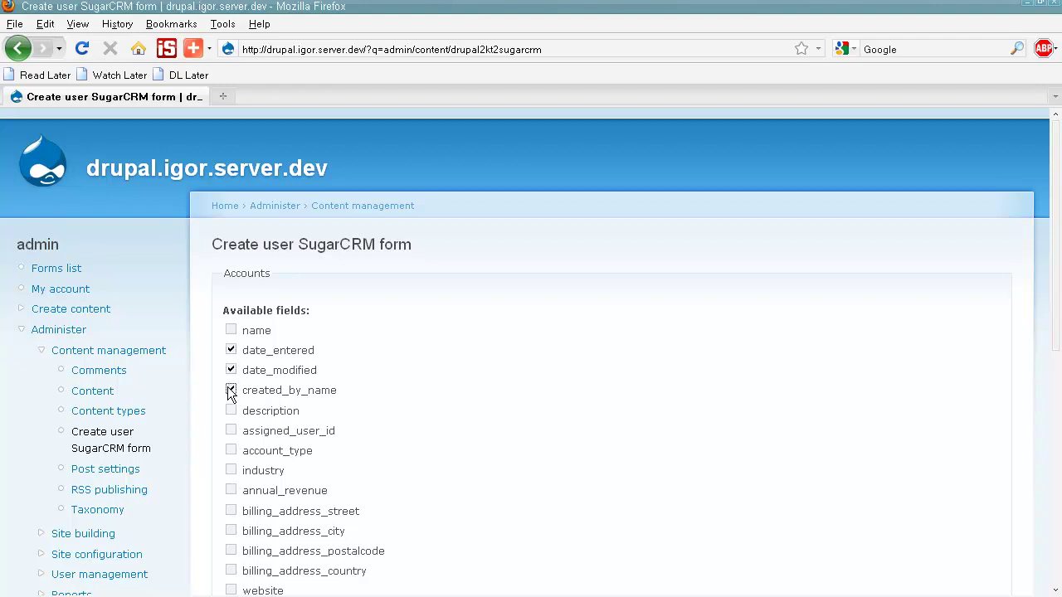
{"action": "left_click", "coordinate": [232, 430]}
{"action": "left_click", "coordinate": [231, 331]}
{"action": "scroll", "coordinate": [230, 336], "scroll_direction": "down", "scroll_amount": 4}
{"action": "scroll", "coordinate": [230, 338], "scroll_direction": "down", "scroll_amount": 6}
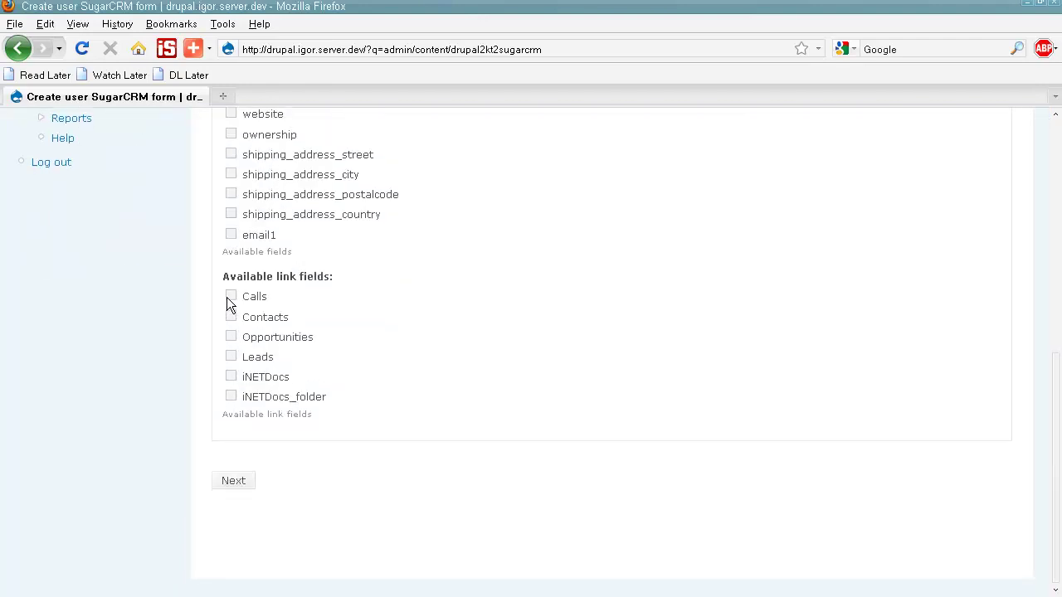
{"action": "left_click", "coordinate": [232, 320]}
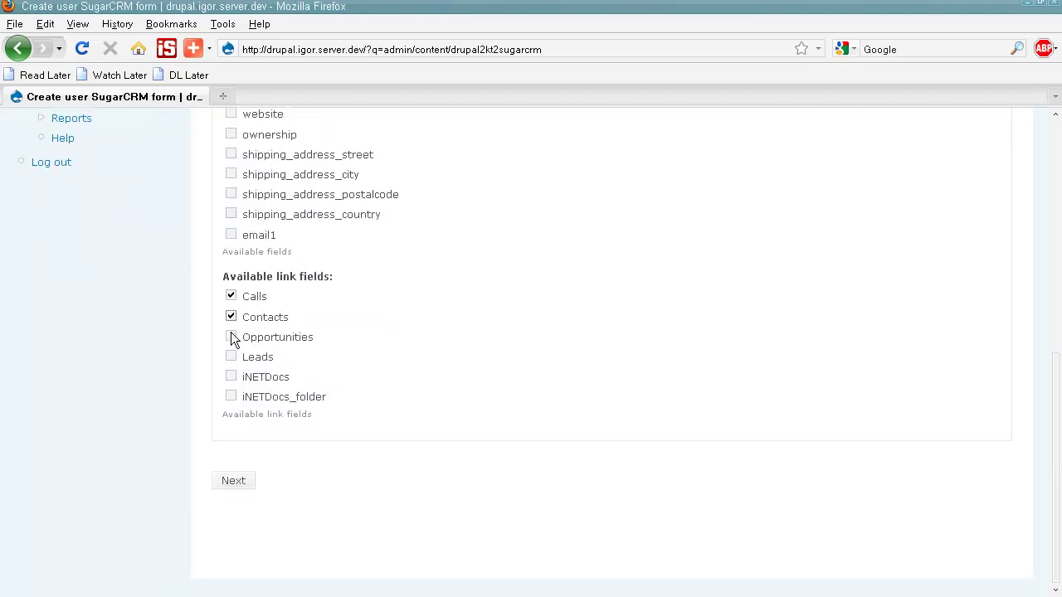
{"action": "left_click", "coordinate": [239, 482]}
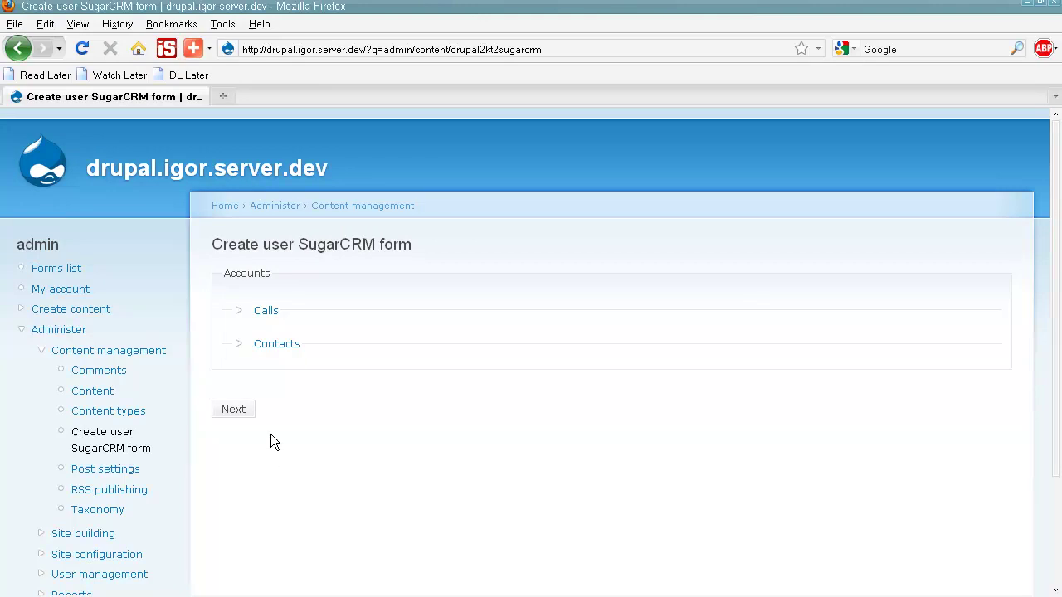
Step: Pick name, description, date_entered and duration_hours for the Calls grid
{"action": "left_click", "coordinate": [264, 311]}
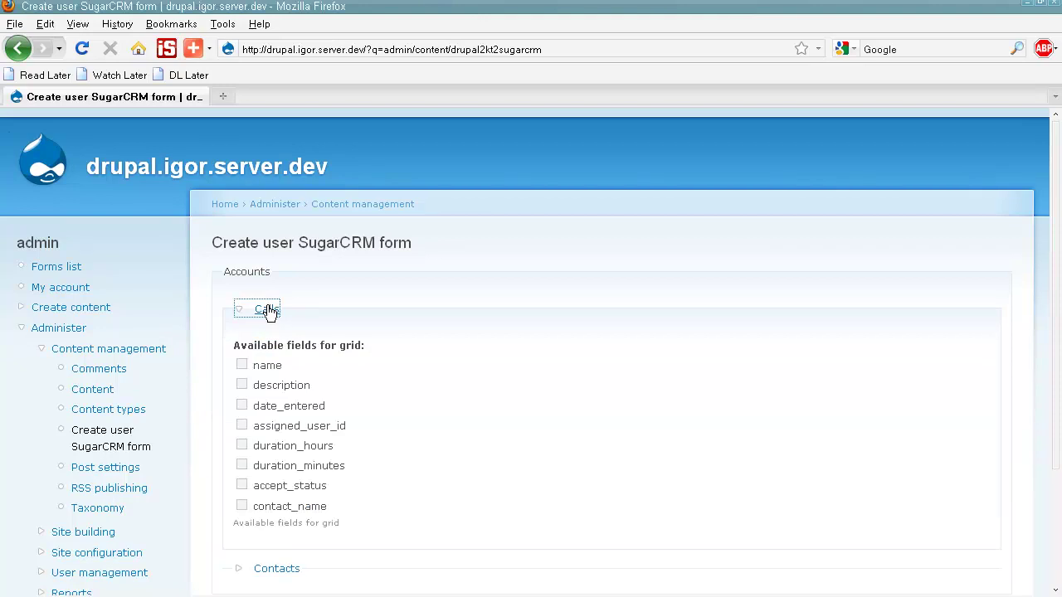
{"action": "left_click", "coordinate": [241, 365]}
{"action": "left_click", "coordinate": [243, 385]}
{"action": "left_click", "coordinate": [243, 406]}
{"action": "left_click", "coordinate": [242, 446]}
{"action": "scroll", "coordinate": [243, 440], "scroll_direction": "down", "scroll_amount": 3}
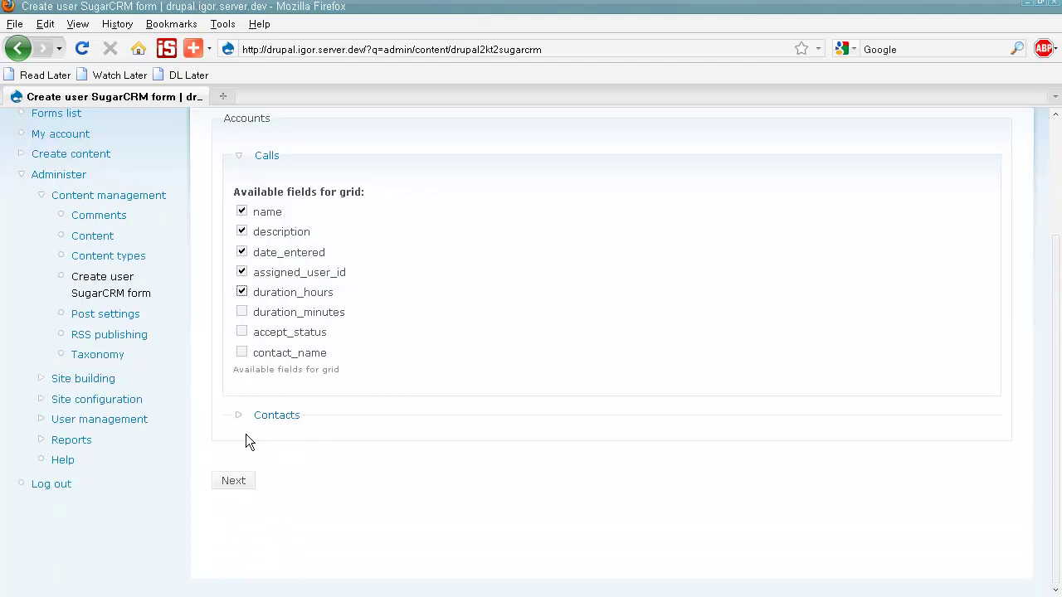
Step: Add phone_work to the Contacts grid and continue to the summary
{"action": "left_click", "coordinate": [259, 417]}
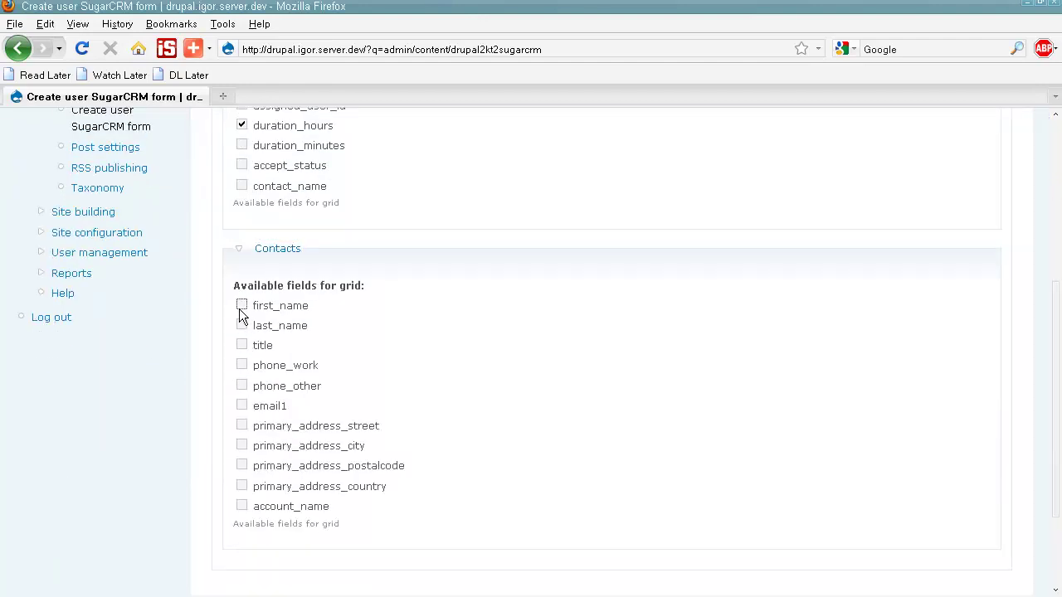
{"action": "left_click", "coordinate": [242, 365]}
{"action": "scroll", "coordinate": [243, 390], "scroll_direction": "down", "scroll_amount": 3}
{"action": "left_click", "coordinate": [237, 482]}
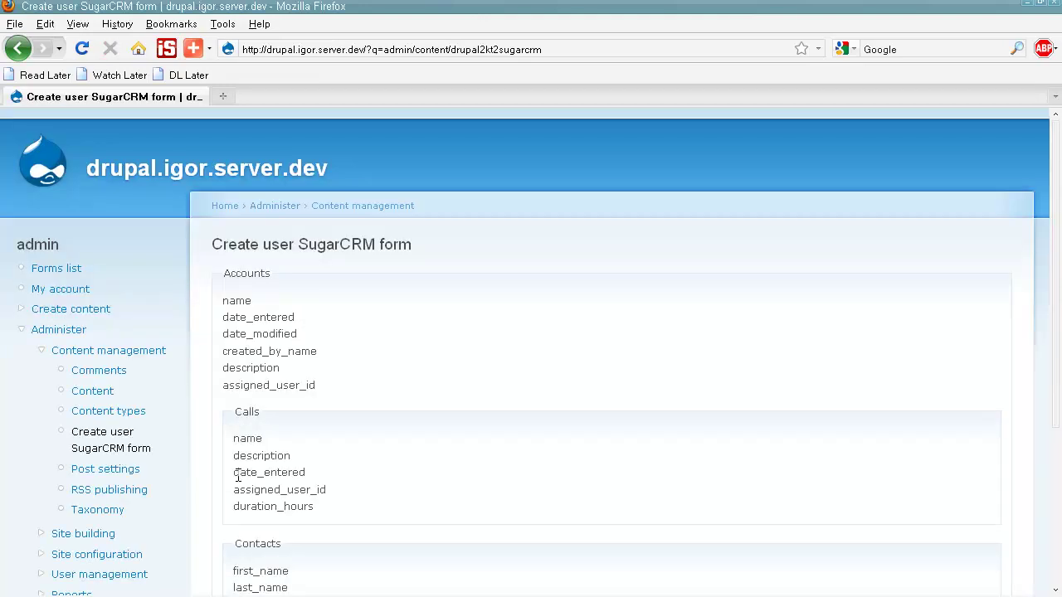
{"action": "scroll", "coordinate": [258, 335], "scroll_direction": "down", "scroll_amount": 4}
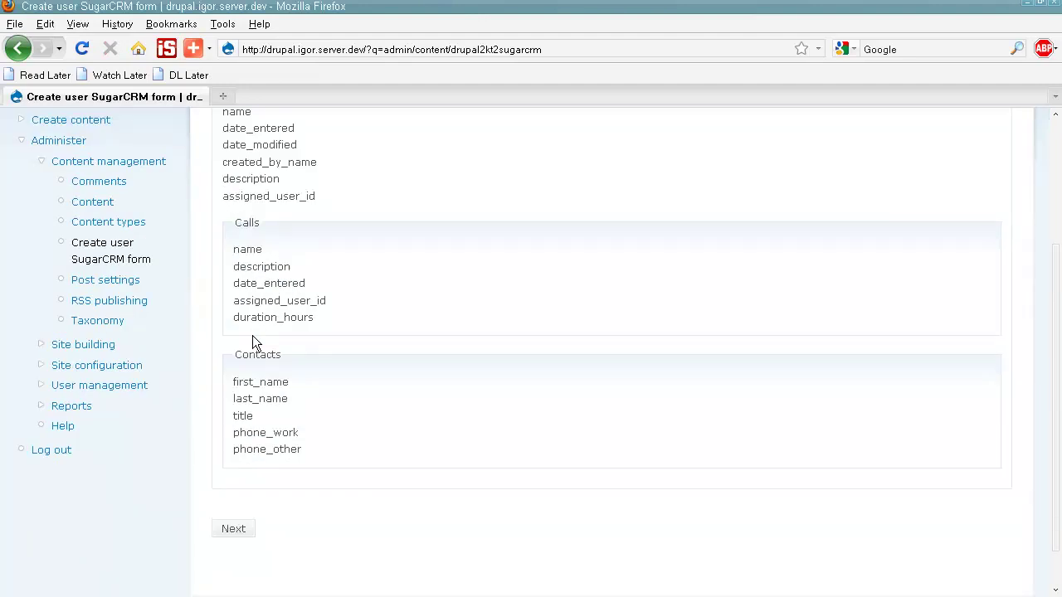
Step: Submit the form as 'form1' for the authenticated user role
{"action": "left_click", "coordinate": [234, 529]}
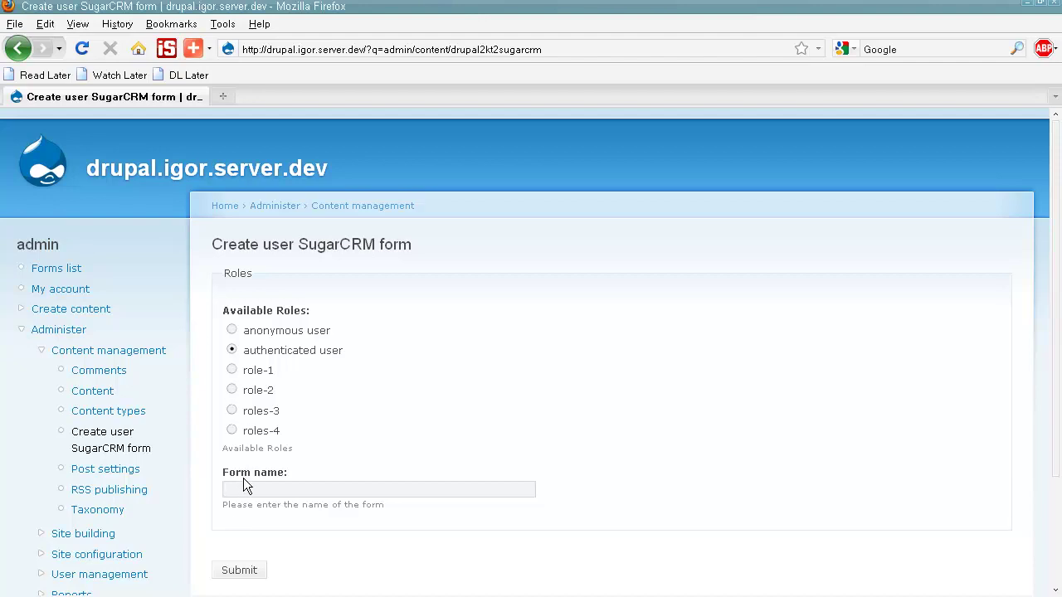
{"action": "type", "text": "for"}
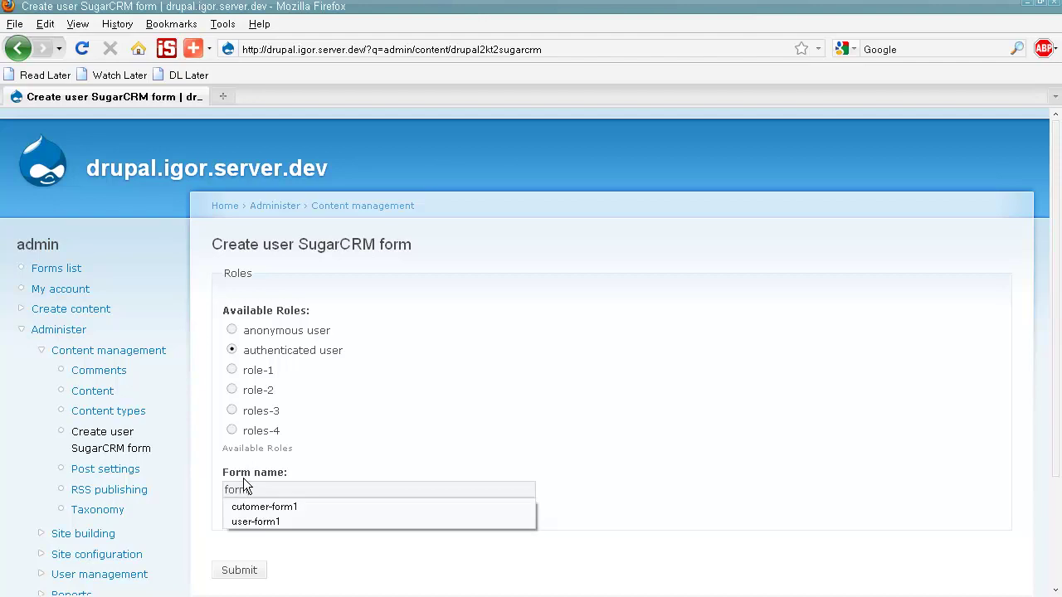
{"action": "type", "text": "m1"}
{"action": "left_click", "coordinate": [249, 570]}
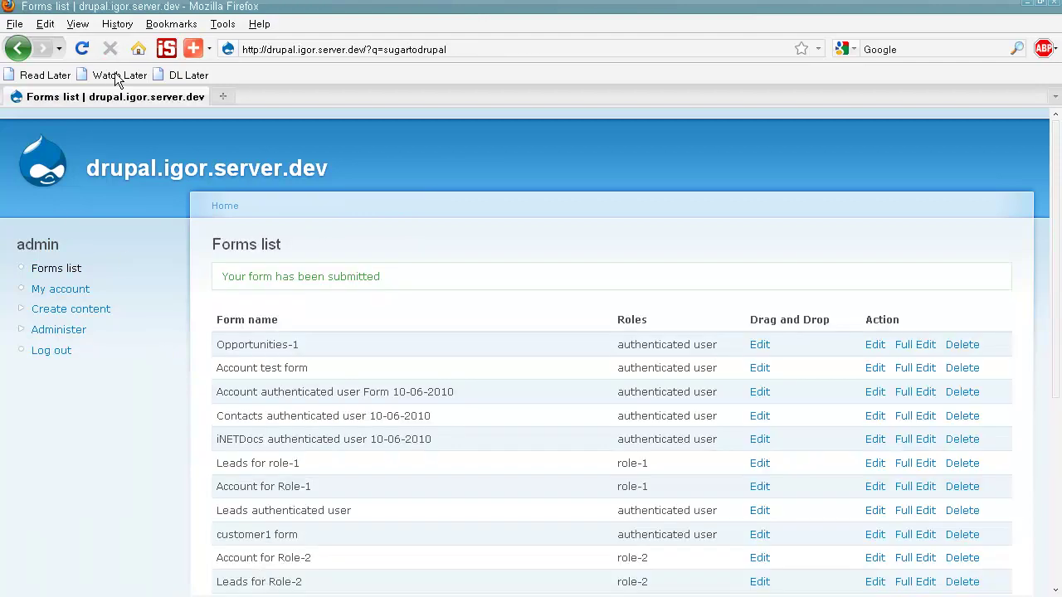
Step: Open form1's Drag and Drop Edit page from the Forms list
{"action": "scroll", "coordinate": [353, 230], "scroll_direction": "down", "scroll_amount": 6}
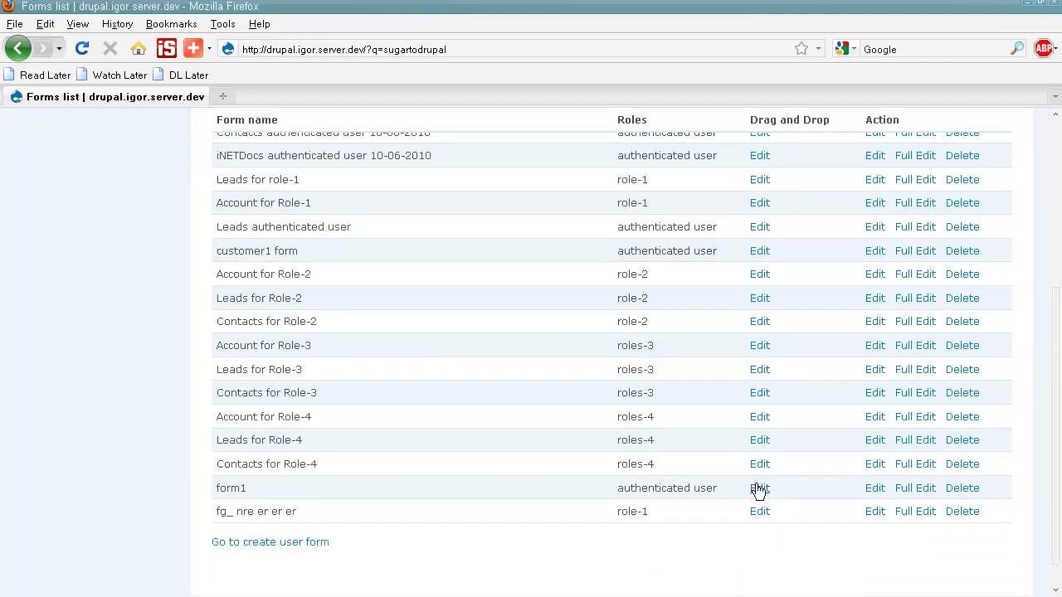
{"action": "scroll", "coordinate": [756, 482], "scroll_direction": "up", "scroll_amount": 4}
{"action": "scroll", "coordinate": [756, 476], "scroll_direction": "down", "scroll_amount": 4}
{"action": "left_click", "coordinate": [758, 489]}
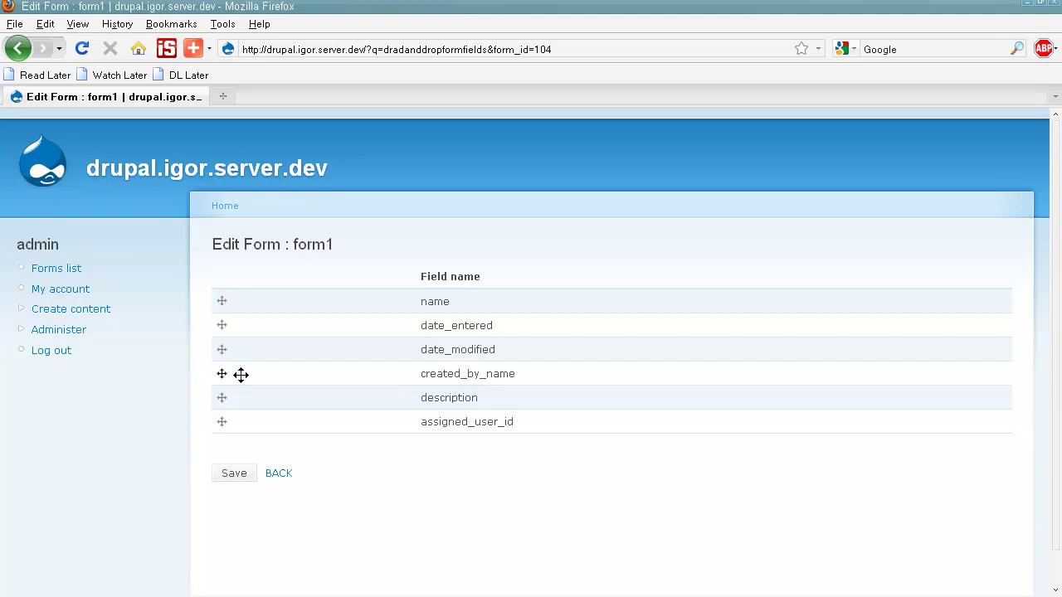
Step: Drag date_modified, created_by_name and description into new positions, save, and go back
{"action": "left_click_drag", "start_coordinate": [223, 350], "coordinate": [223, 329]}
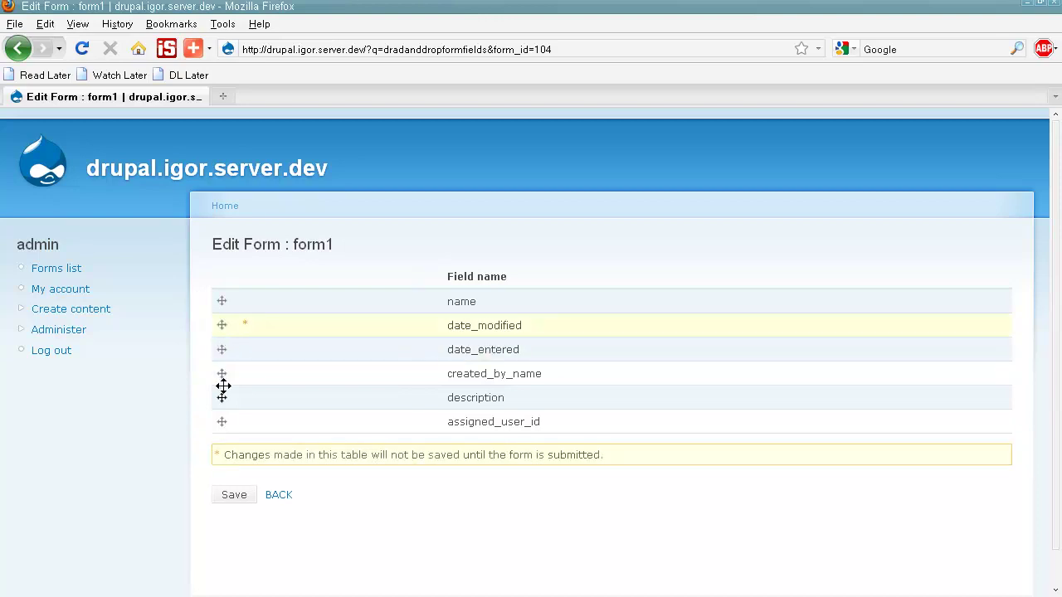
{"action": "left_click_drag", "start_coordinate": [223, 379], "coordinate": [225, 357]}
{"action": "left_click_drag", "start_coordinate": [224, 401], "coordinate": [225, 332]}
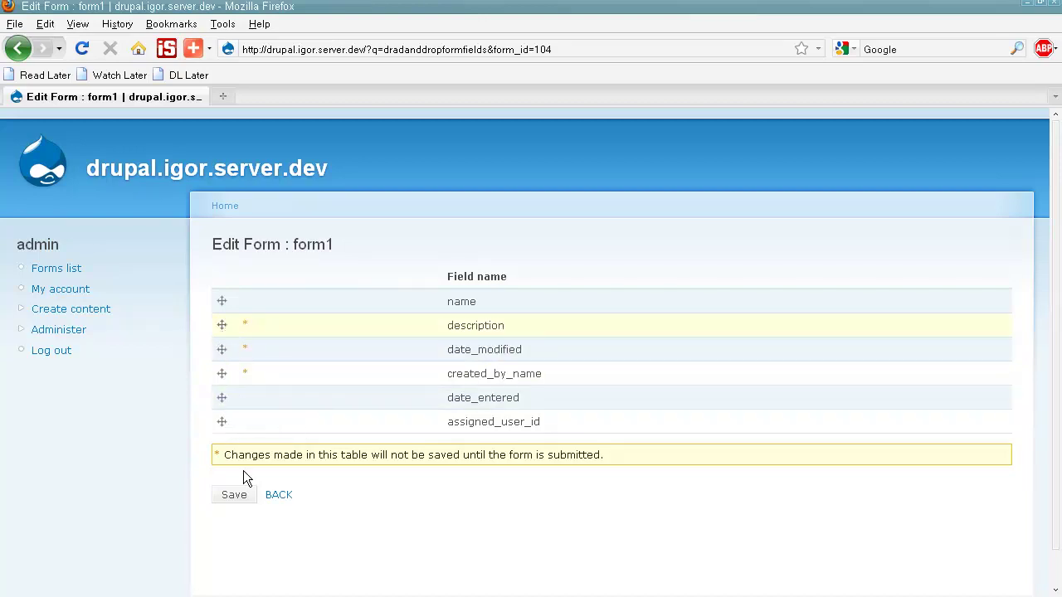
{"action": "left_click", "coordinate": [231, 496]}
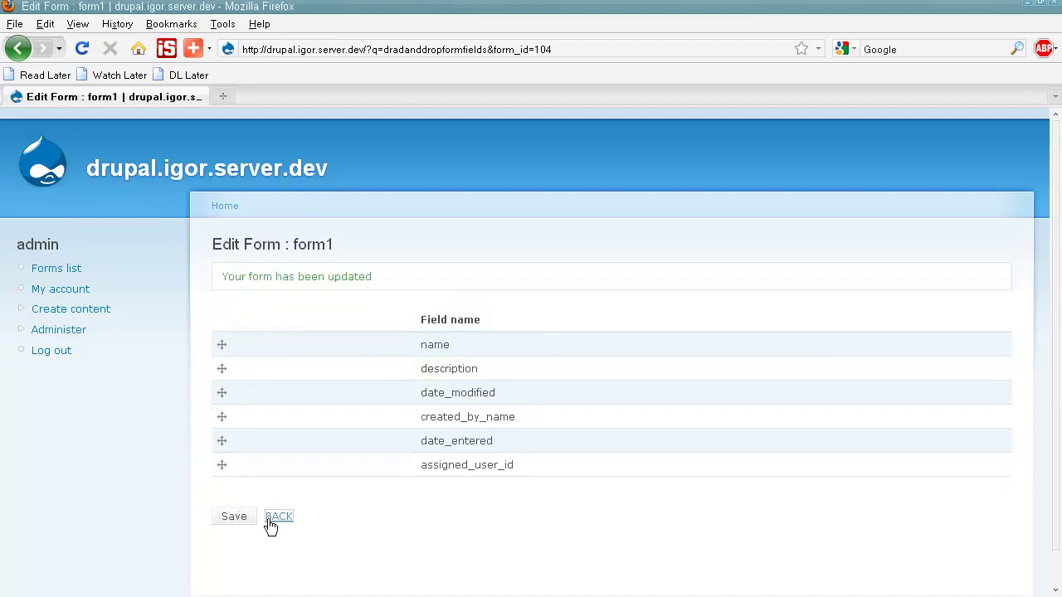
{"action": "left_click", "coordinate": [269, 518]}
Step: Edit form1's Accounts fields: add billing_address_country, remove assigned_user_id, created_by_name, date_modified, date_entered, description
{"action": "scroll", "coordinate": [373, 489], "scroll_direction": "down", "scroll_amount": 5}
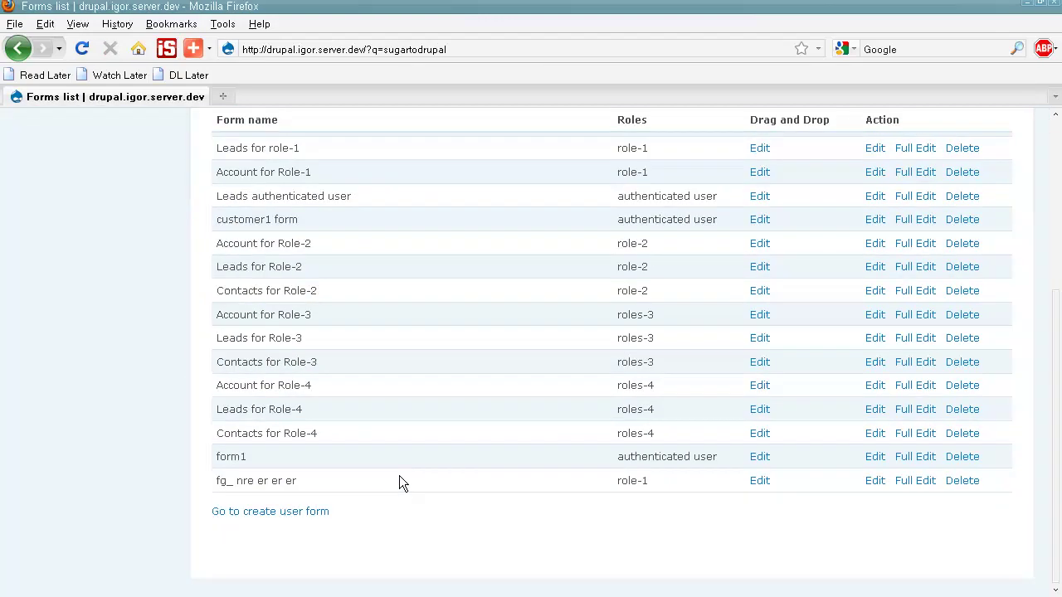
{"action": "left_click", "coordinate": [874, 458]}
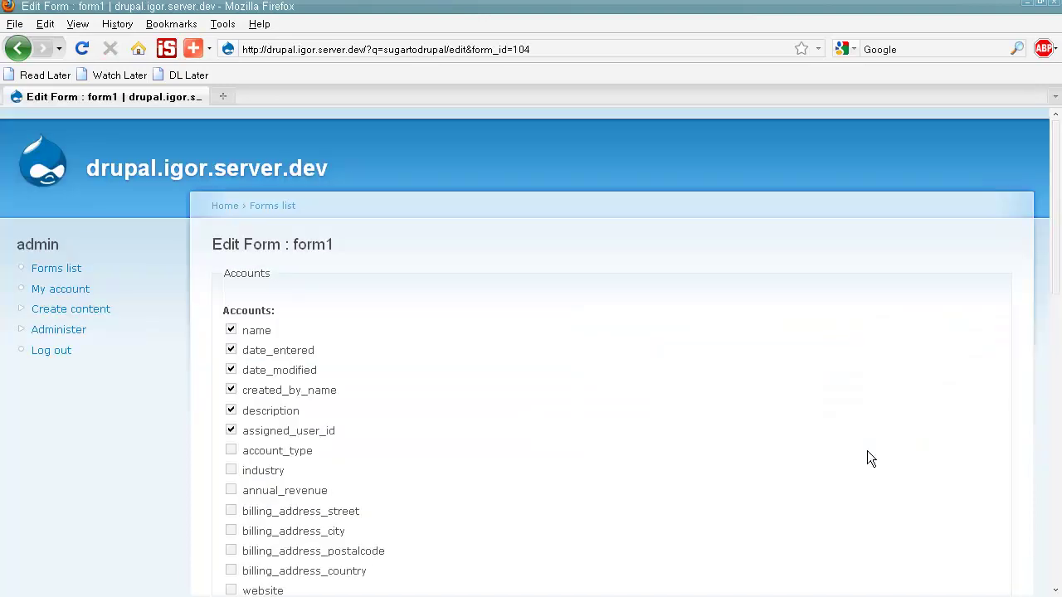
{"action": "scroll", "coordinate": [753, 444], "scroll_direction": "down", "scroll_amount": 2}
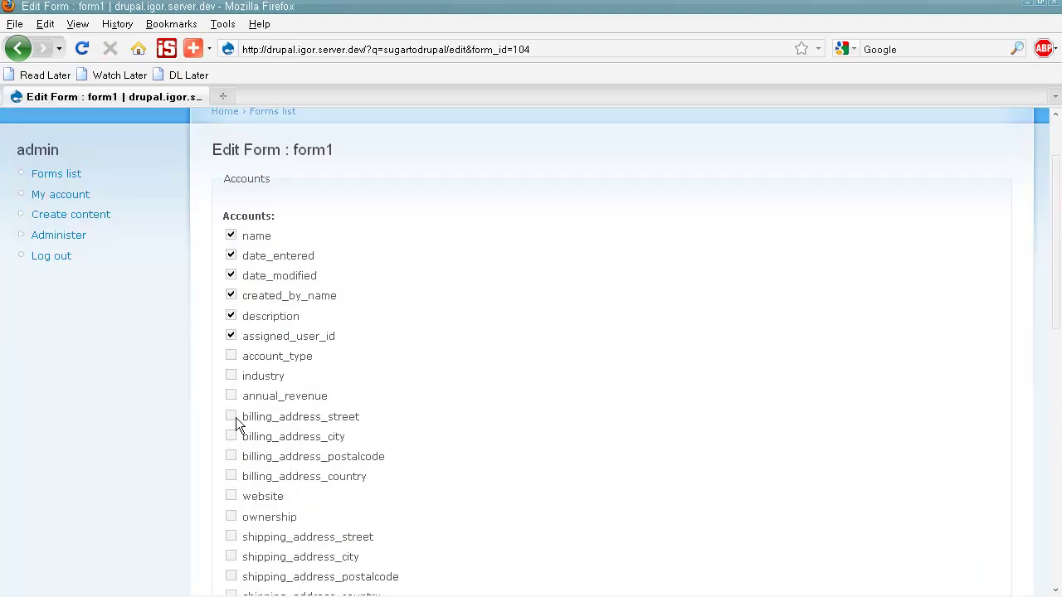
{"action": "left_click", "coordinate": [231, 476]}
{"action": "left_click", "coordinate": [231, 337]}
{"action": "left_click", "coordinate": [231, 295]}
{"action": "left_click", "coordinate": [231, 276]}
{"action": "left_click", "coordinate": [230, 255]}
{"action": "left_click", "coordinate": [230, 317]}
Step: Remove date_entered and assigned_user_id from the Calls fields, save, and return to Forms
{"action": "scroll", "coordinate": [294, 304], "scroll_direction": "down", "scroll_amount": 6}
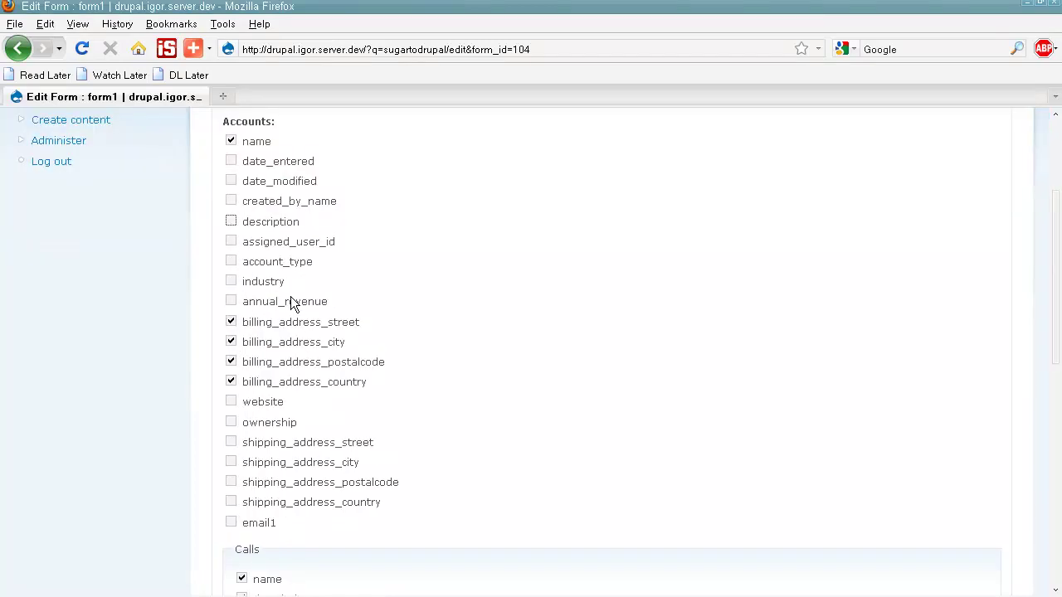
{"action": "left_click", "coordinate": [241, 431]}
{"action": "left_click", "coordinate": [242, 451]}
{"action": "scroll", "coordinate": [242, 451], "scroll_direction": "down", "scroll_amount": 6}
{"action": "scroll", "coordinate": [261, 440], "scroll_direction": "down", "scroll_amount": 3}
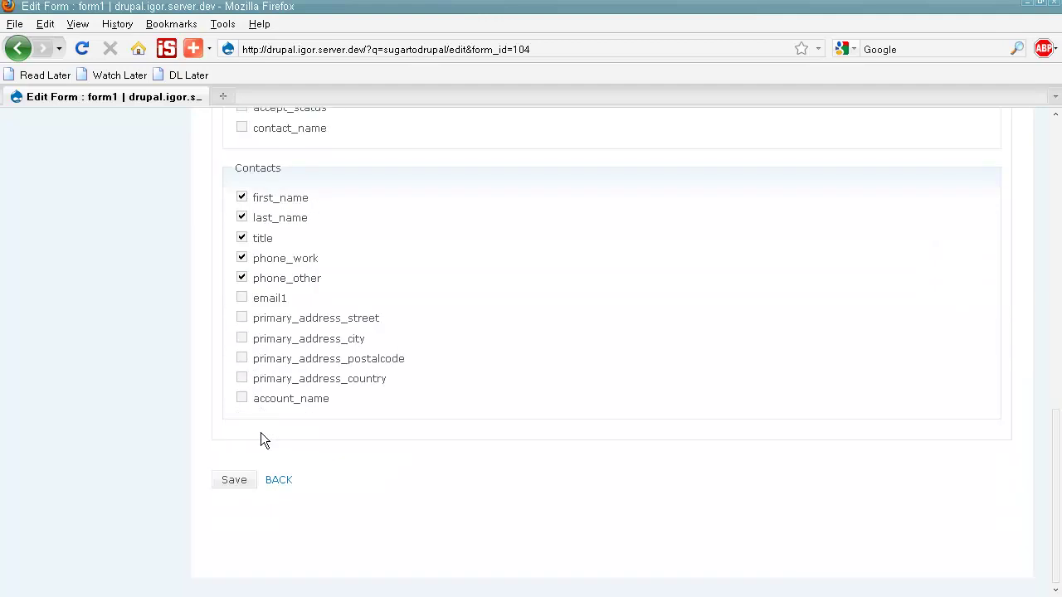
{"action": "left_click", "coordinate": [239, 479]}
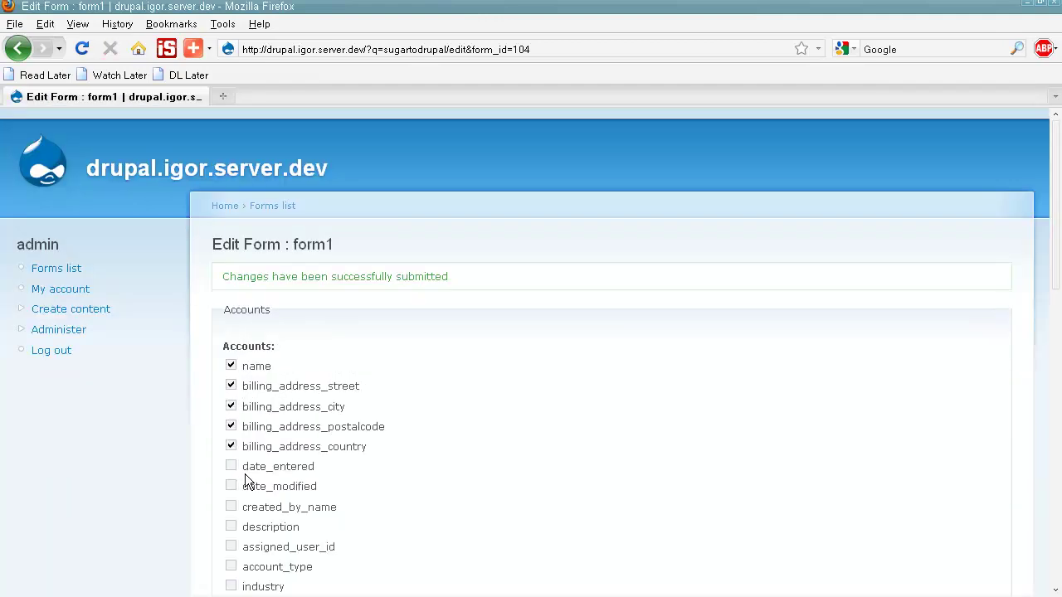
{"action": "scroll", "coordinate": [257, 419], "scroll_direction": "down", "scroll_amount": 10}
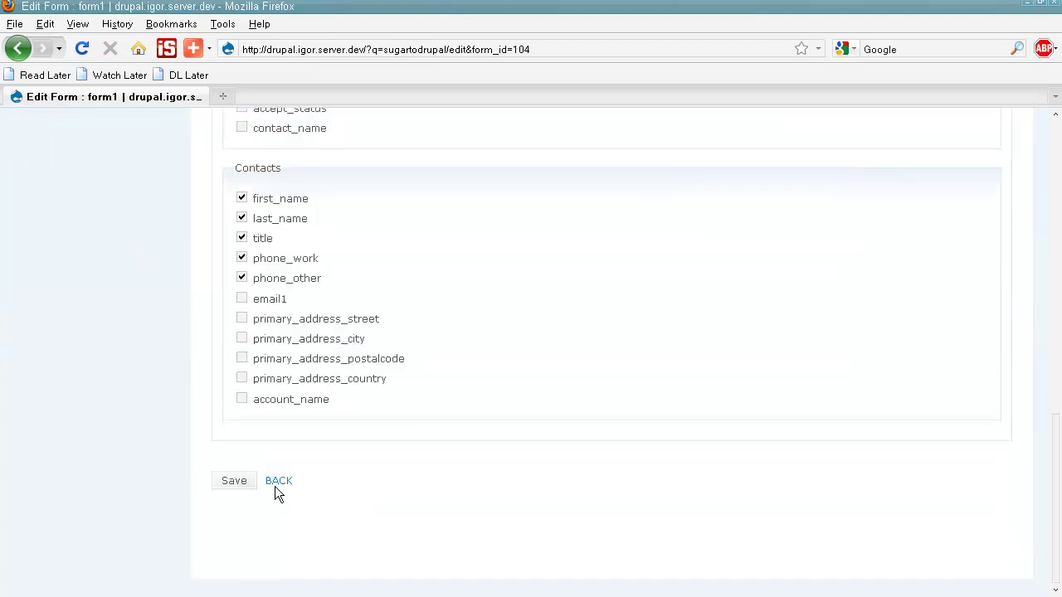
{"action": "left_click", "coordinate": [279, 481]}
Step: Scroll through the Forms list and back up to the top
{"action": "scroll", "coordinate": [276, 491], "scroll_direction": "down", "scroll_amount": 5}
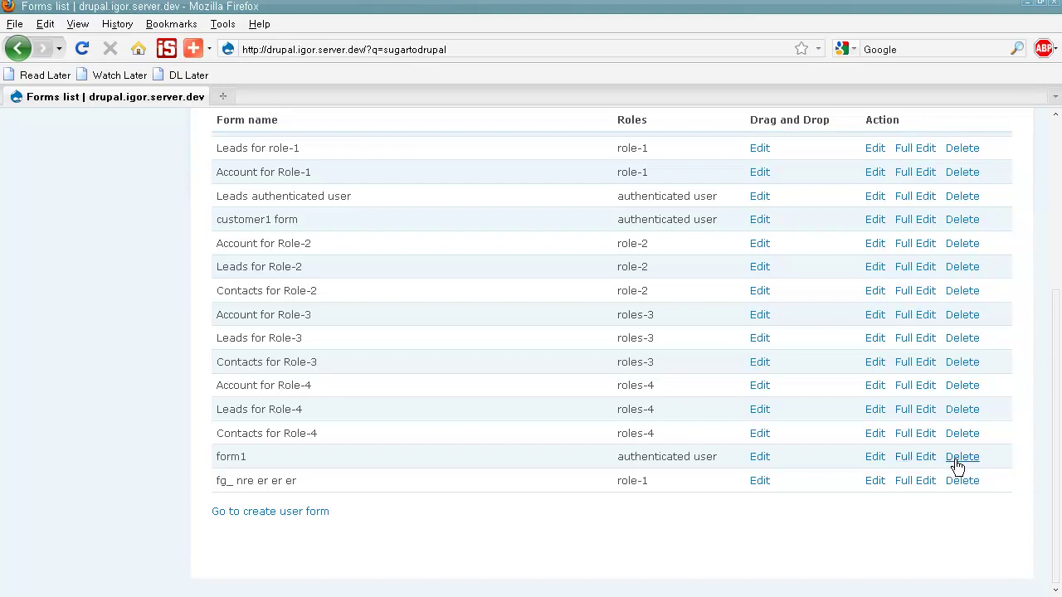
{"action": "scroll", "coordinate": [958, 467], "scroll_direction": "up", "scroll_amount": 5}
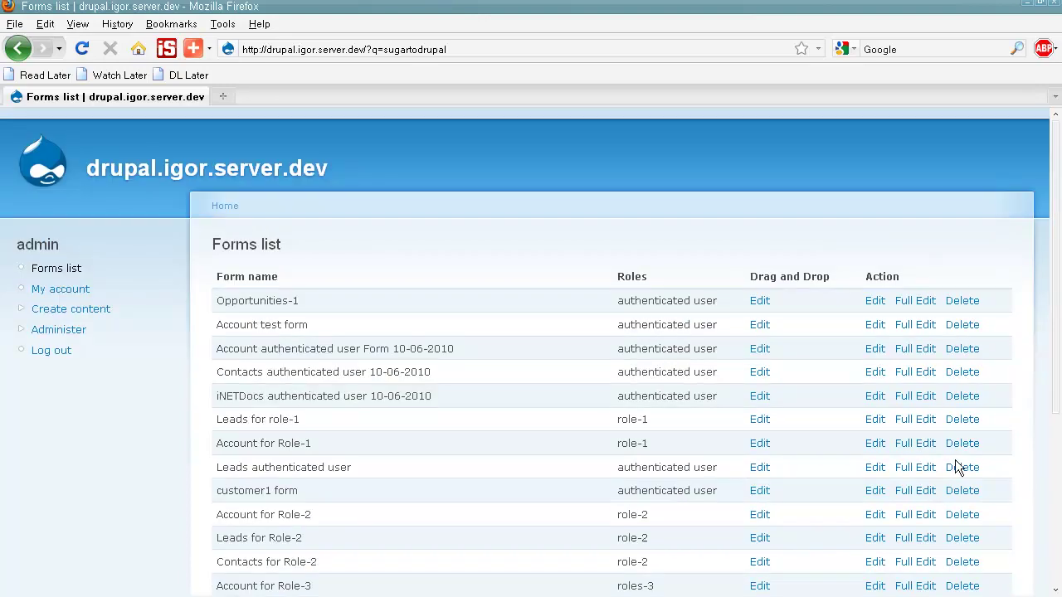